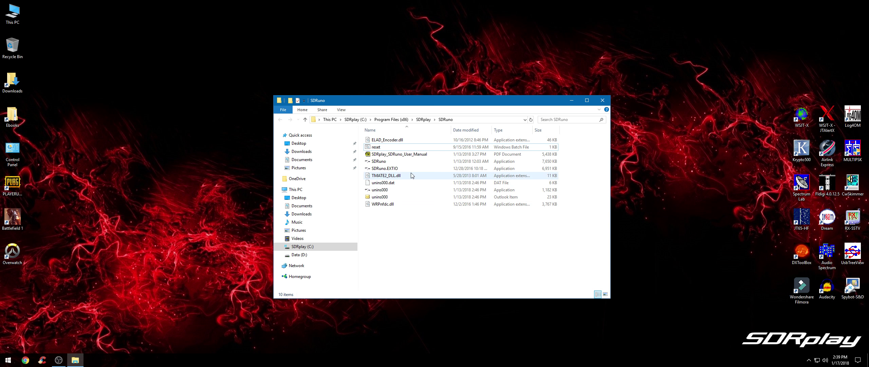
Step: Run the reset batch file in the SDRuno install folder, then start SDRuno.exe
double_click(389, 149)
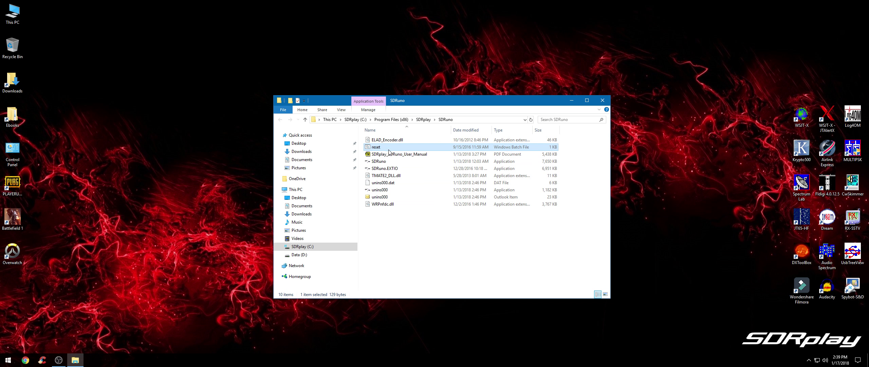
left_click(389, 162)
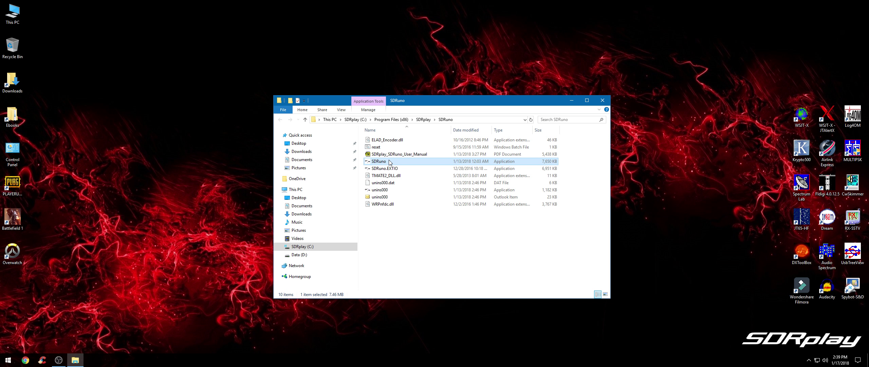
double_click(389, 162)
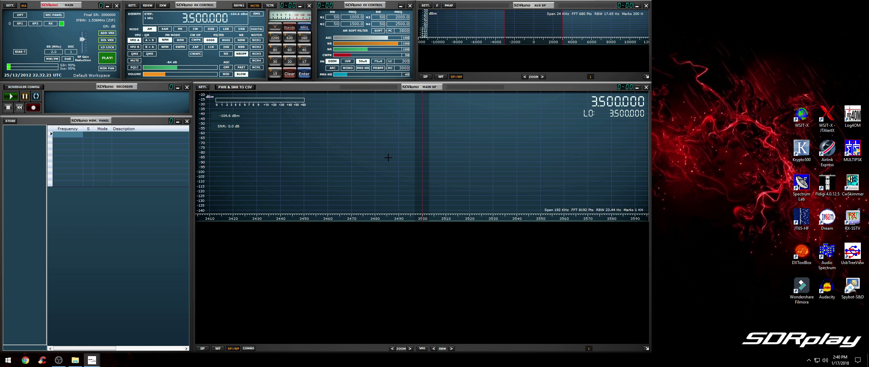
Step: Tune the receiver to 3.625 MHz on the main spectrum and open the MAIN window's SETT. list
left_click(450, 173)
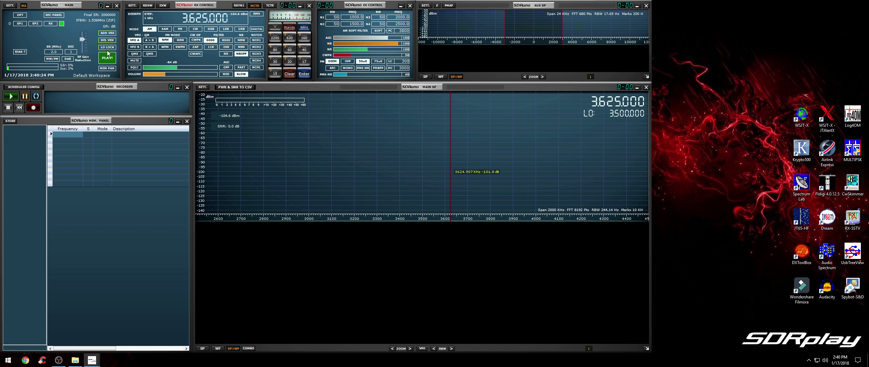
left_click(10, 6)
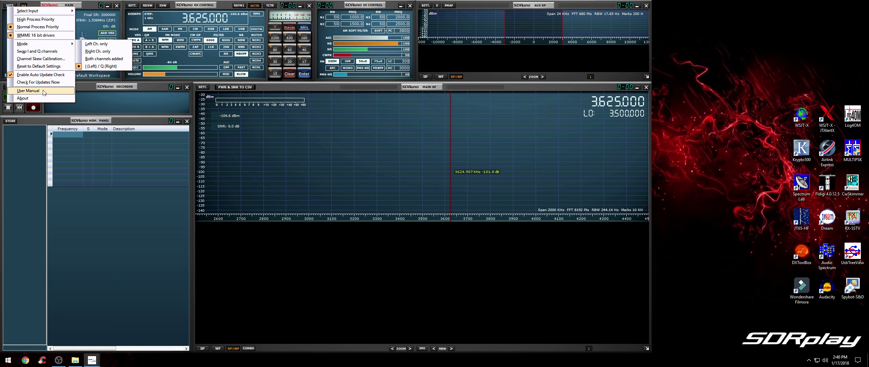
Step: Open the SDRuno user manual and scroll to page 12, section 3.5 Workspace
left_click(44, 90)
left_click_drag(857, 36, 849, 94)
scroll(808, 150, "down", 15)
scroll(804, 155, "down", 6)
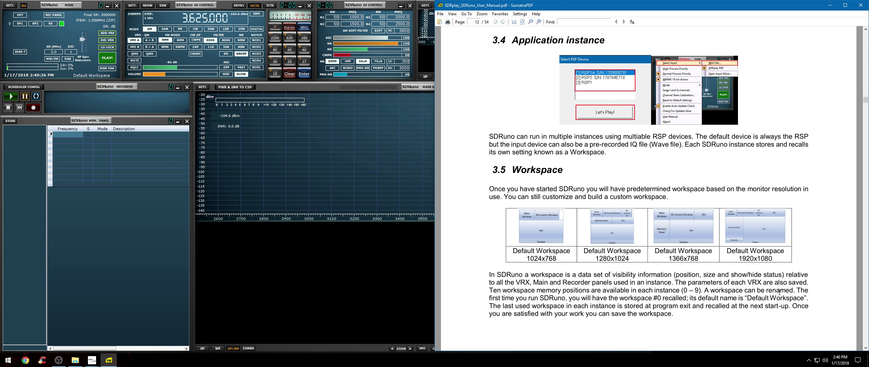
scroll(799, 298, "up", 3)
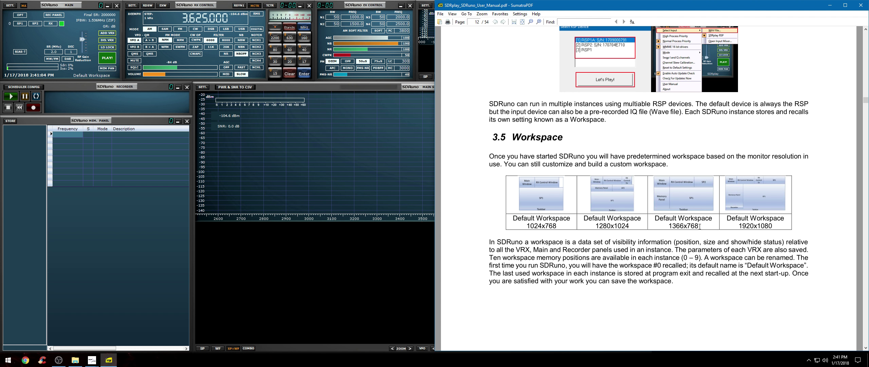
Step: Highlight 'Default Workspace 1366x768' in the table and zoom the page in twice
left_click_drag(699, 227, 654, 216)
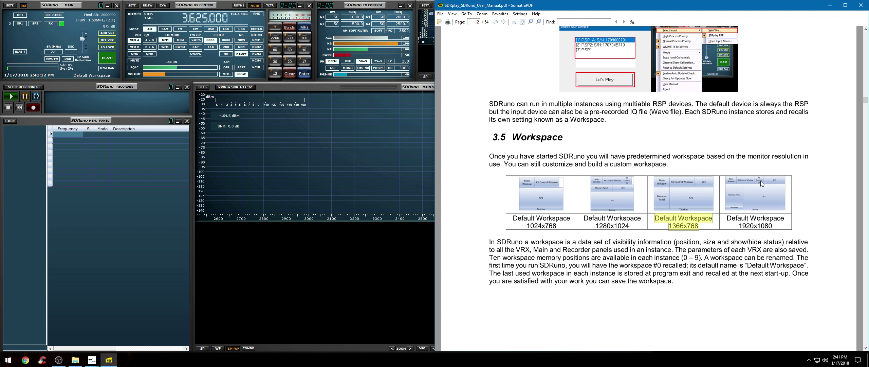
left_click(539, 21)
left_click(540, 22)
left_click_drag(702, 348, 674, 349)
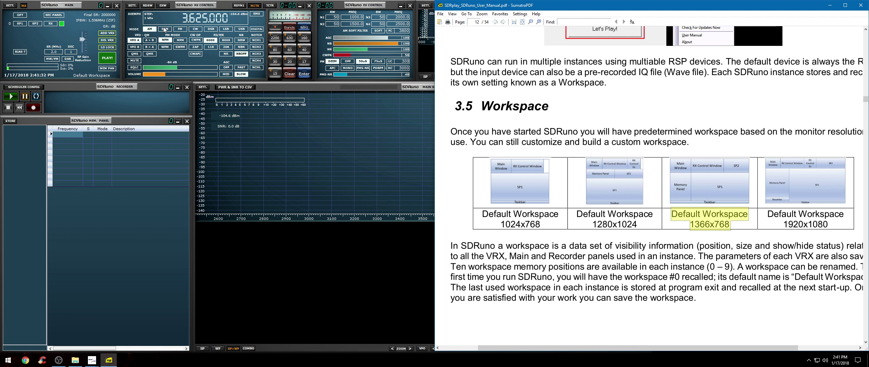
Step: Cycle the demodulation mode through FM, CW, LSB and USB, then view the tuning step list
left_click(148, 31)
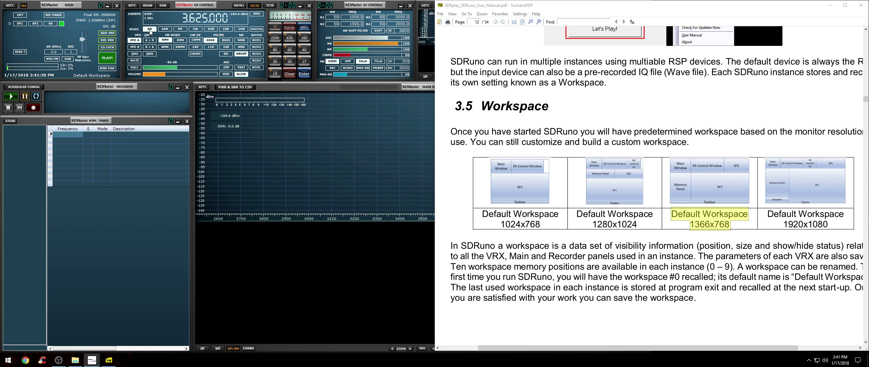
left_click(183, 30)
left_click(195, 29)
left_click(226, 29)
left_click(241, 29)
right_click(196, 19)
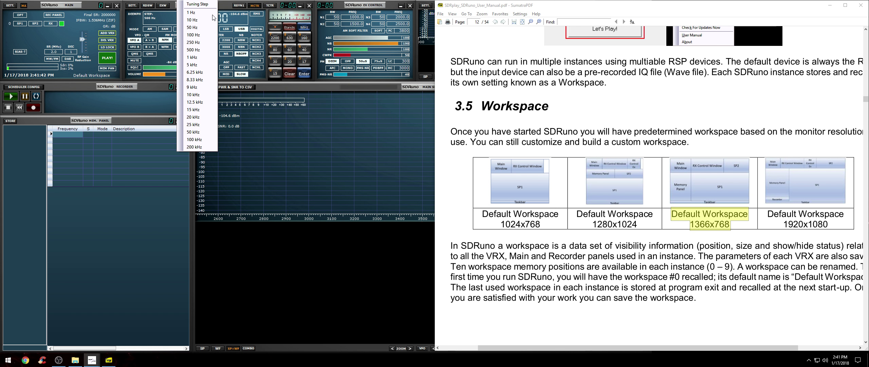
left_click(171, 208)
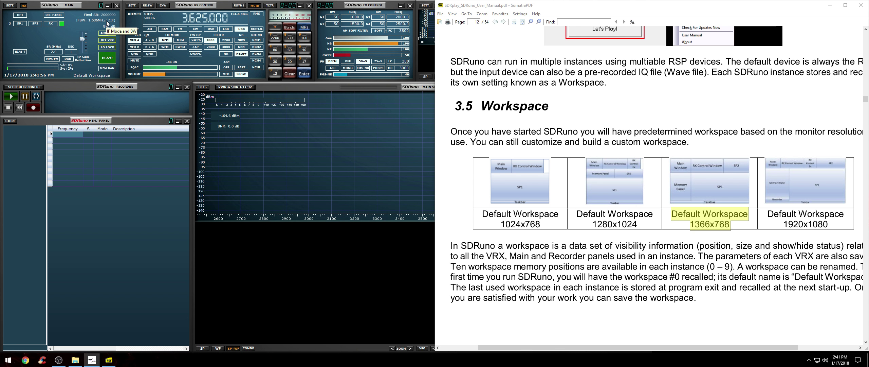
Step: Select USB, then give LSB mode a 250 Hz tuning step
left_click(125, 9)
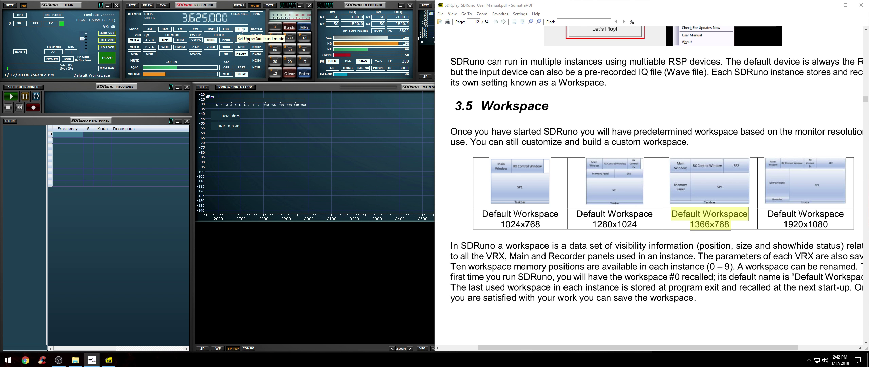
left_click(241, 30)
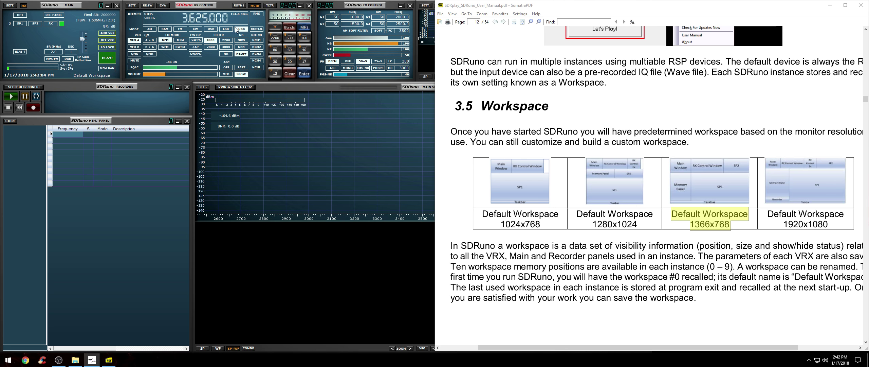
right_click(234, 34)
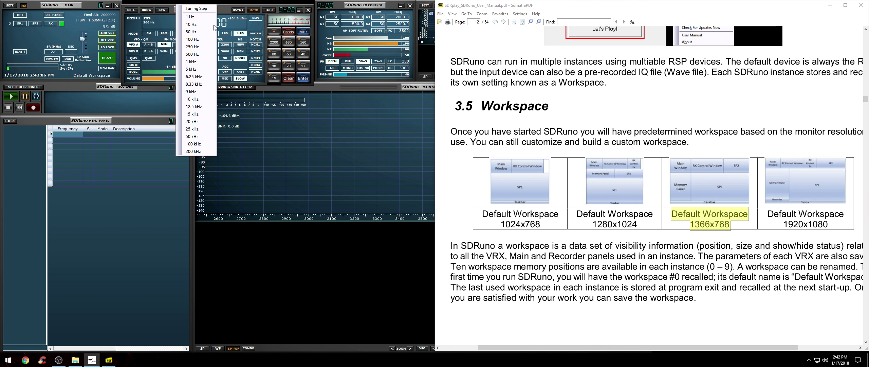
left_click(200, 55)
right_click(224, 34)
left_click(197, 47)
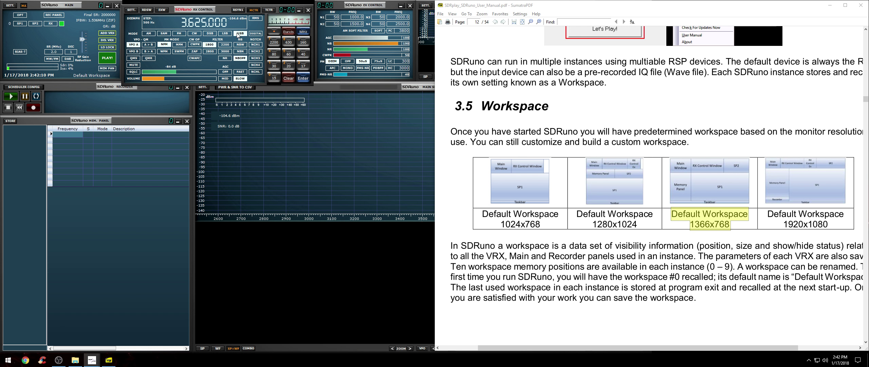
left_click(362, 78)
left_click(251, 82)
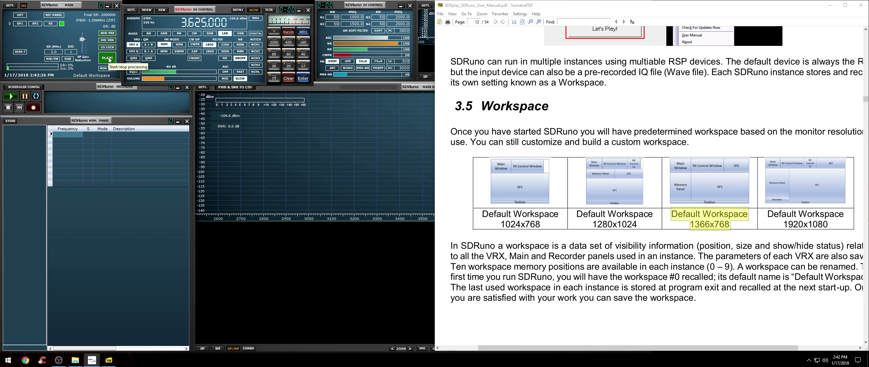
Step: Start the receiver with PLAY!, lower the volume, then stop and restart the stream
left_click(109, 59)
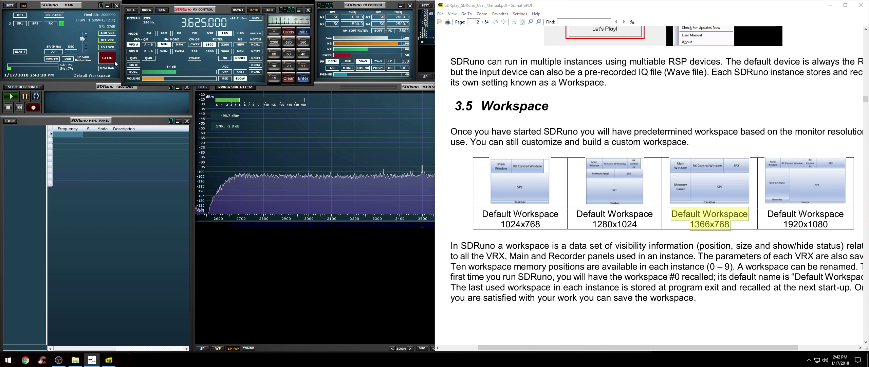
left_click(145, 79)
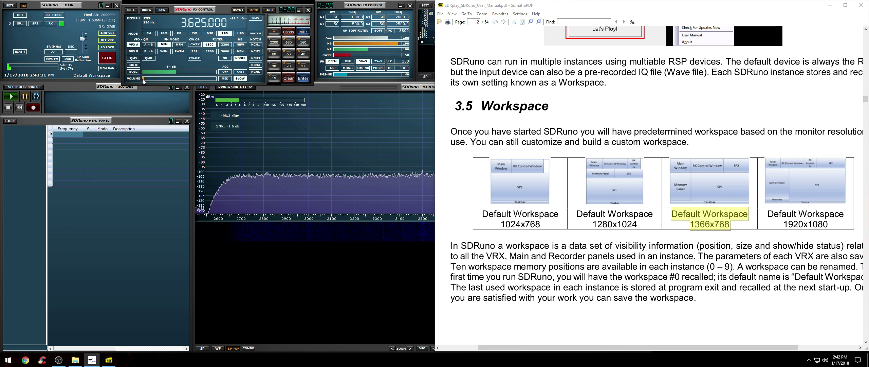
left_click(108, 58)
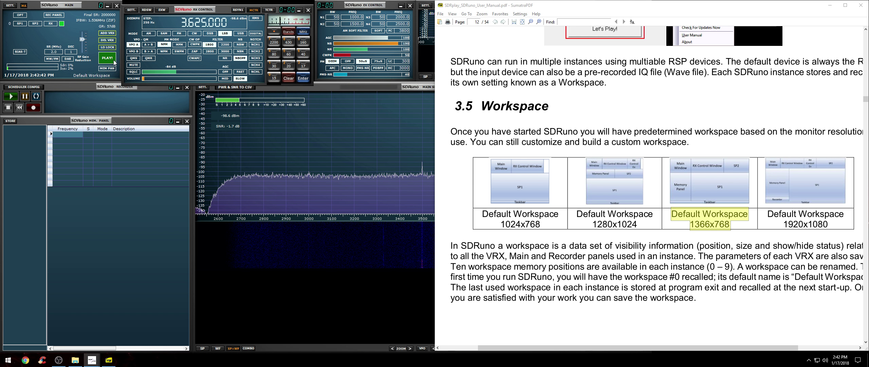
left_click(113, 61)
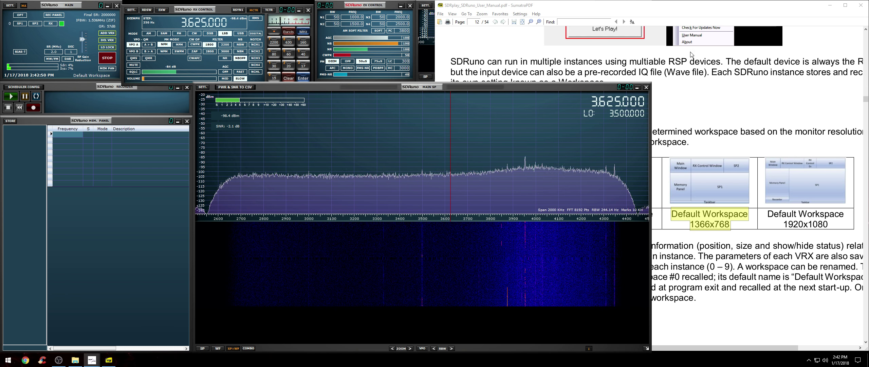
Step: Close the manual, open the Recording Scheduler and move it over the main spectrum
key("alt+F4")
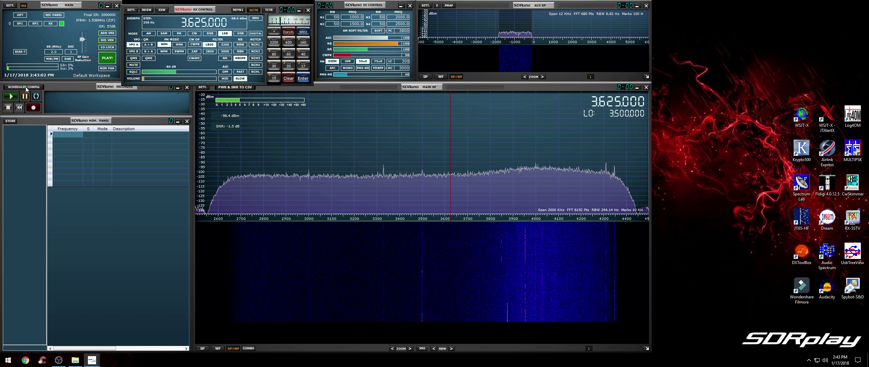
left_click(26, 87)
left_click_drag(89, 72, 525, 182)
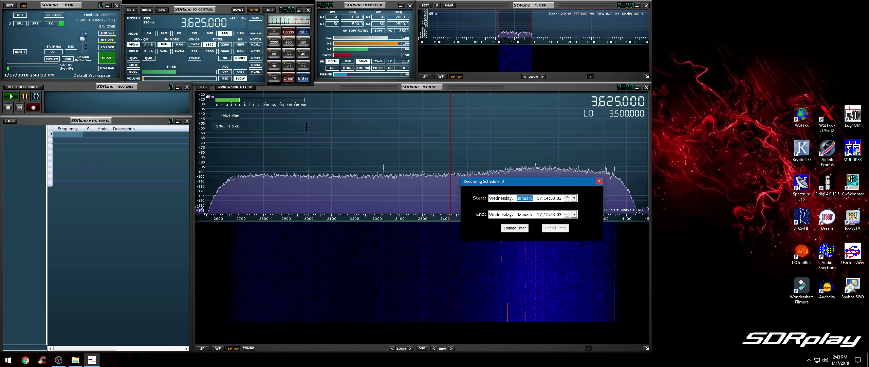
left_click(179, 65)
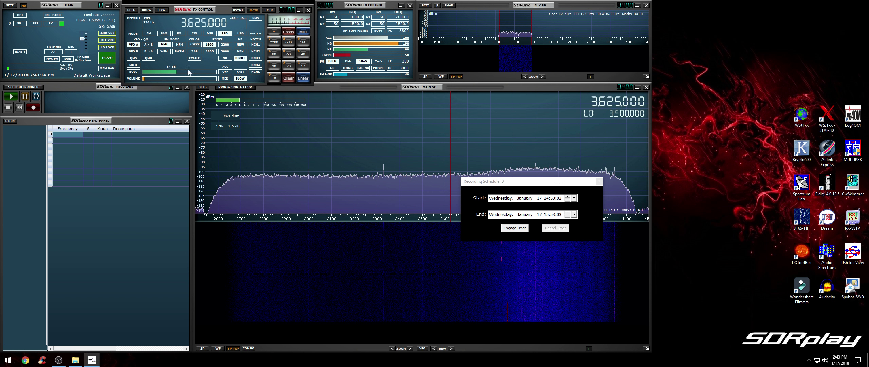
left_click(53, 52)
left_click(60, 59)
left_click_drag(219, 12, 220, 8)
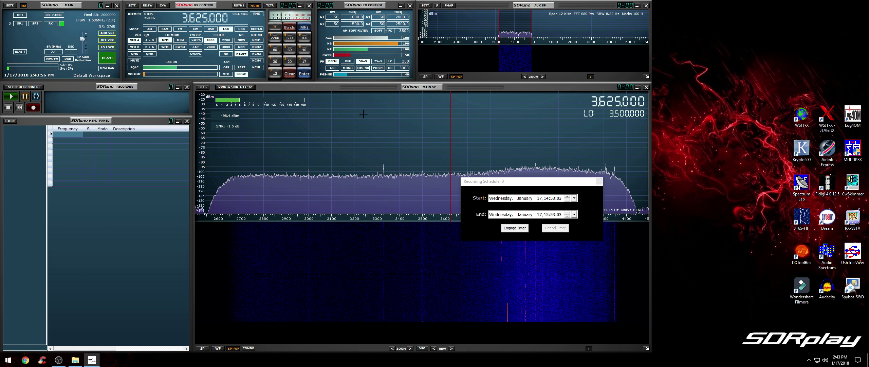
Step: Set Documents as the recording folder and close the Recording Scheduler
left_click(423, 131)
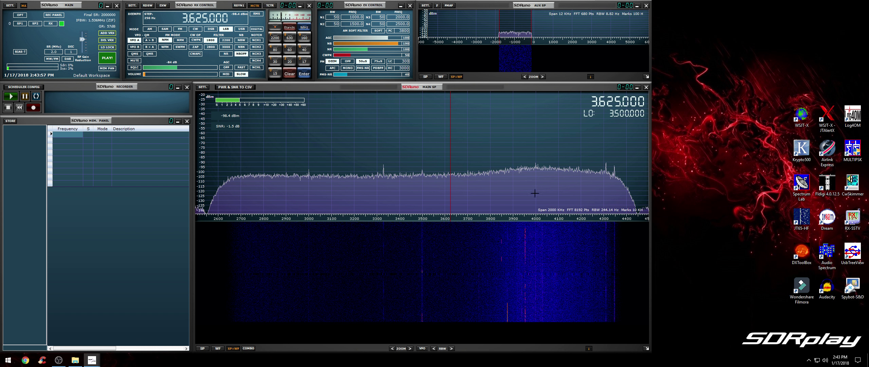
left_click(55, 99)
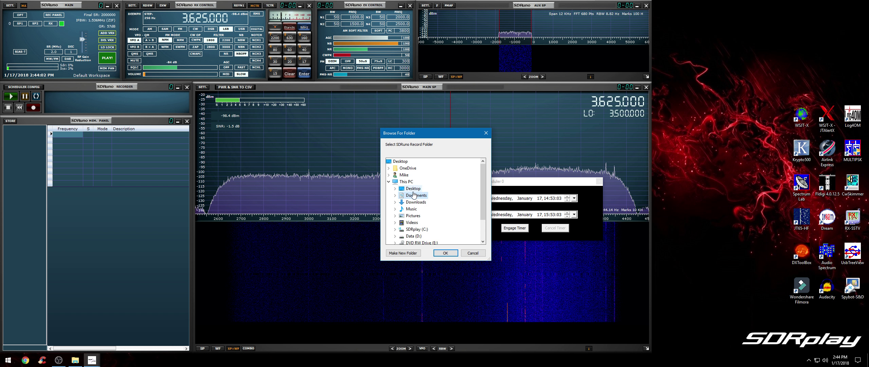
left_click(471, 252)
left_click(108, 102)
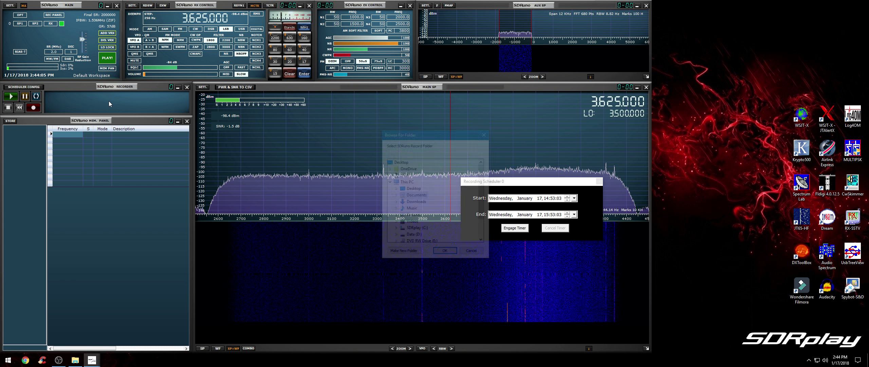
double_click(414, 197)
left_click(446, 252)
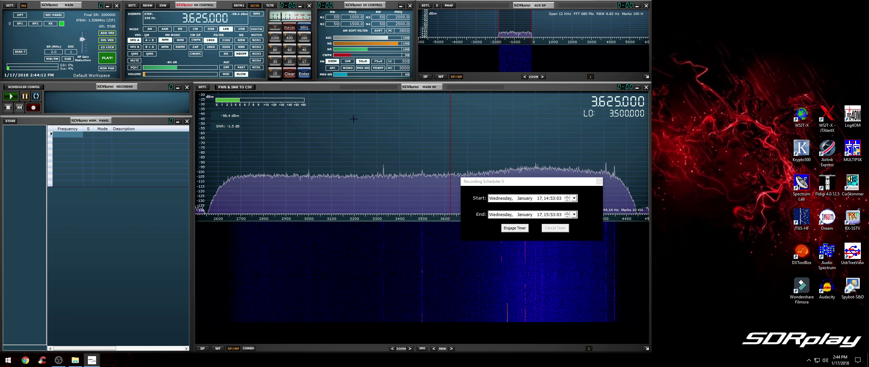
left_click(599, 180)
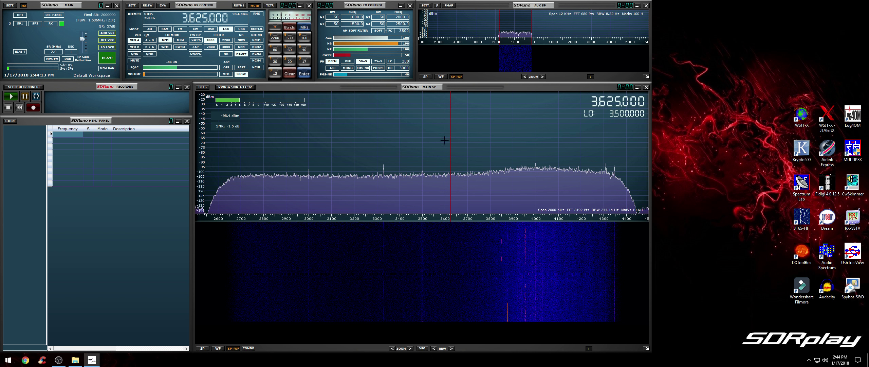
Step: Try Select Input > WAV File from the main settings and cancel it
right_click(15, 15)
mouse_move(25, 14)
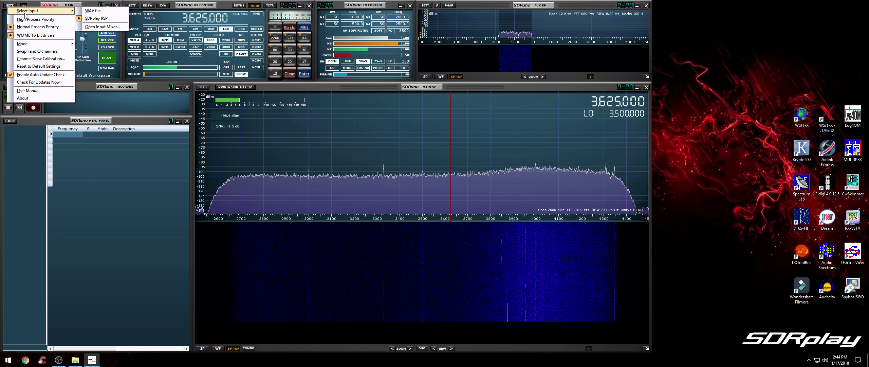
left_click(93, 11)
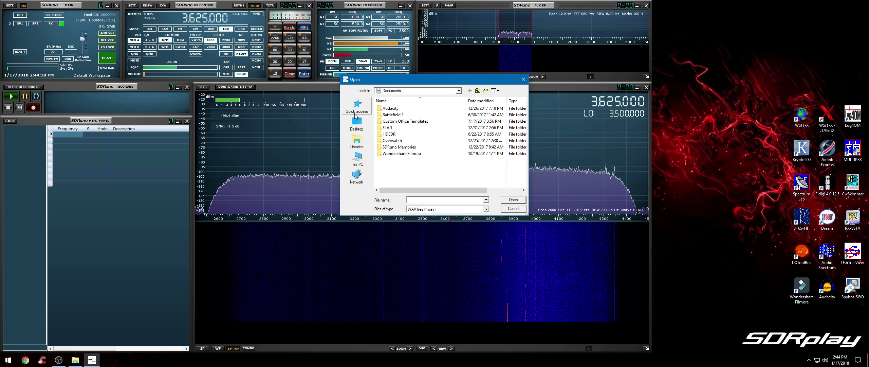
left_click(513, 208)
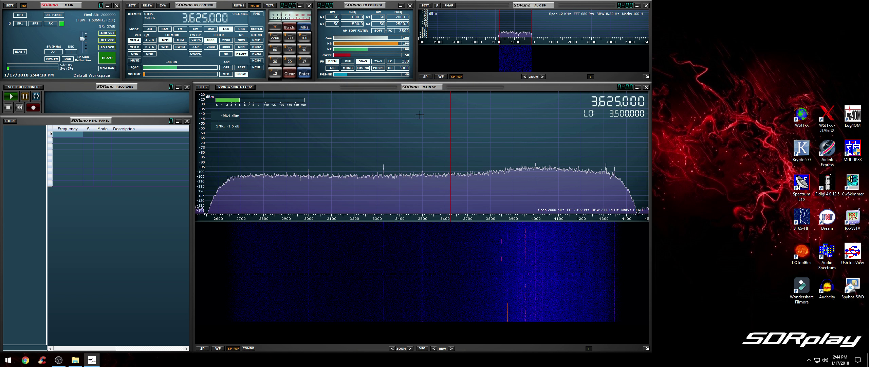
Step: Retune to 3,349.750 then 3,674.250 kHz and start receiving at a 2 MHz sample rate
left_click(37, 98)
left_click(332, 58)
left_click(291, 27)
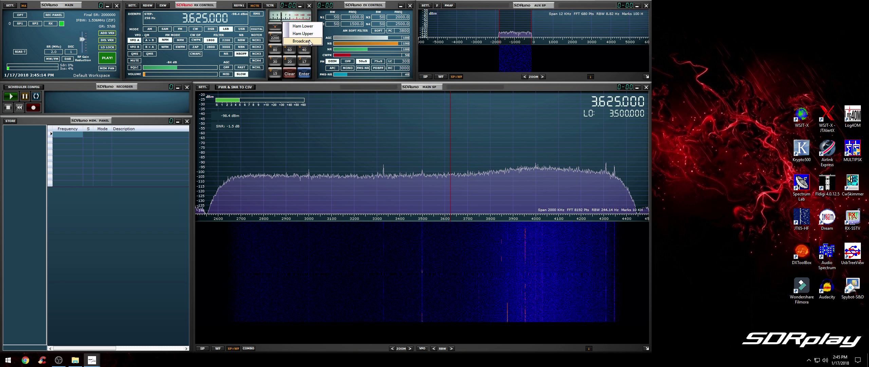
left_click(137, 215)
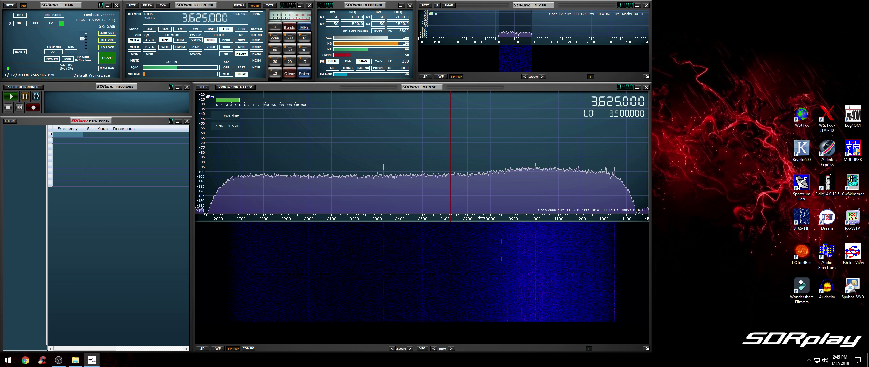
left_click(388, 181)
left_click(463, 194)
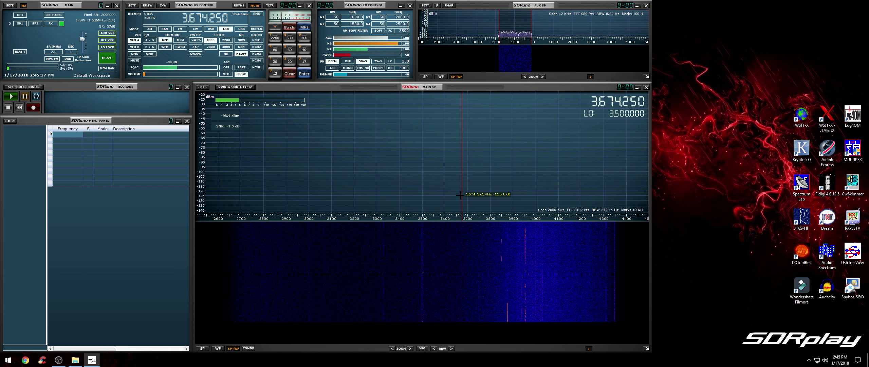
left_click(107, 58)
left_click(55, 51)
left_click(68, 56)
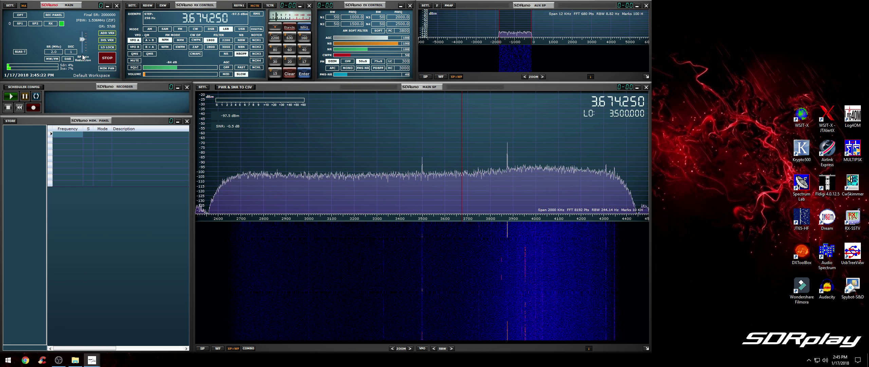
Step: Use the broadcast band set to jump to 31 m, then 60 m, tuning to 4.8555 MHz
left_click(290, 28)
left_click(299, 41)
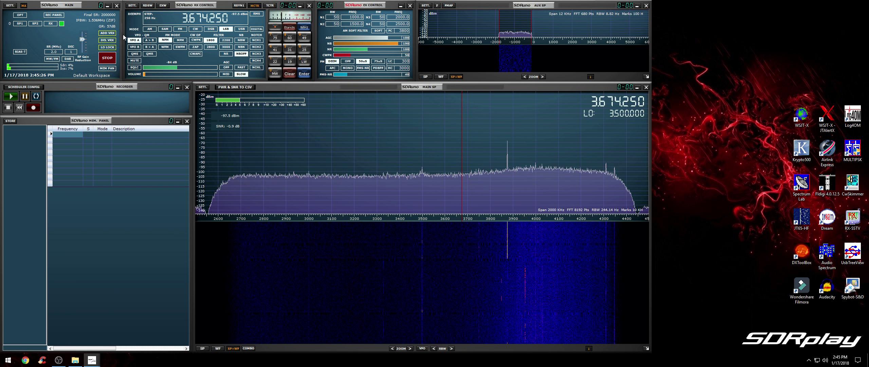
left_click(290, 49)
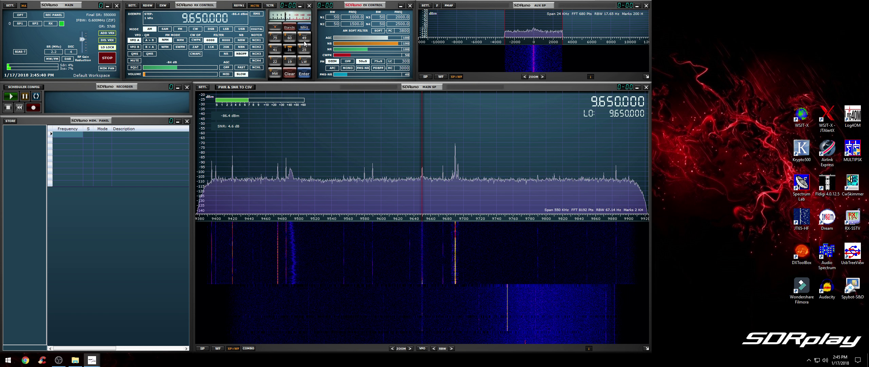
left_click(289, 38)
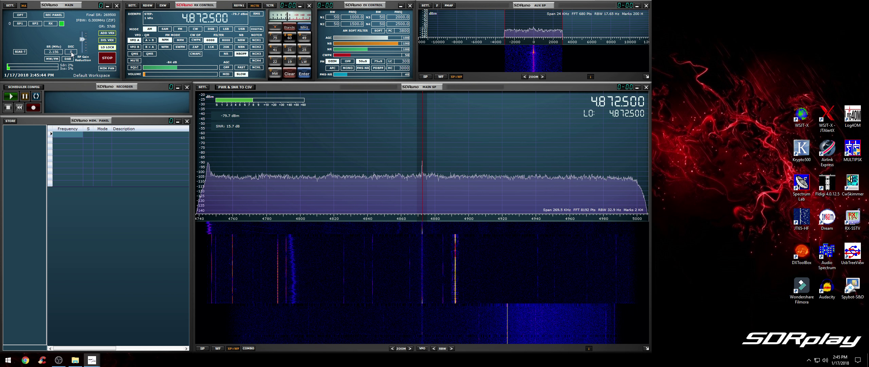
left_click(393, 172)
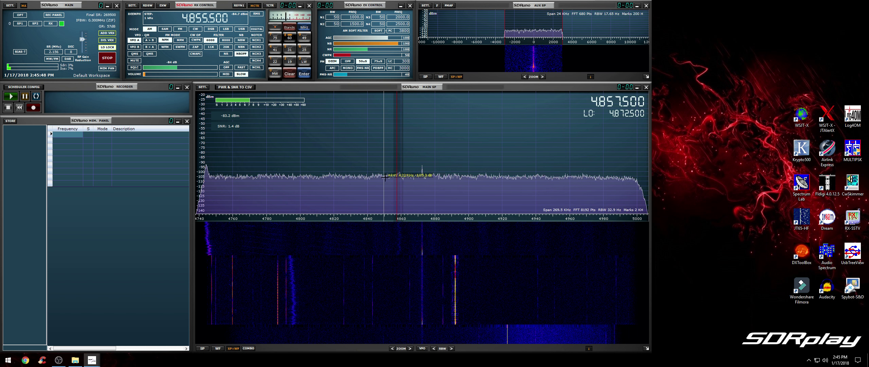
scroll(386, 176, "down", 12)
scroll(367, 172, "up", 20)
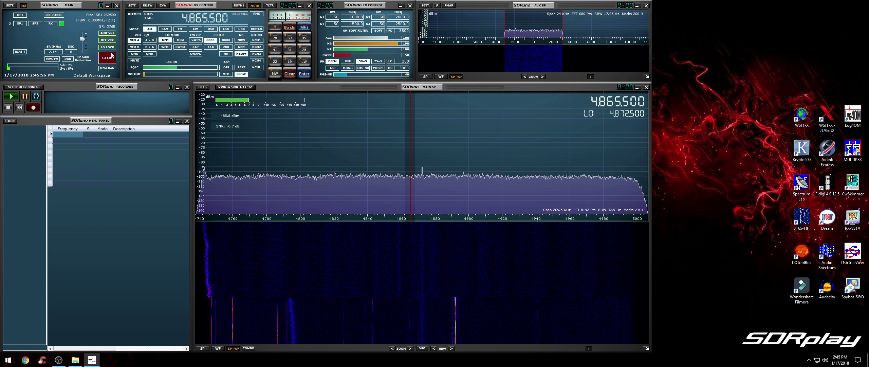
Step: Set the sample rate to 2 MHz, stop the radio stream and open the general settings list
left_click(58, 53)
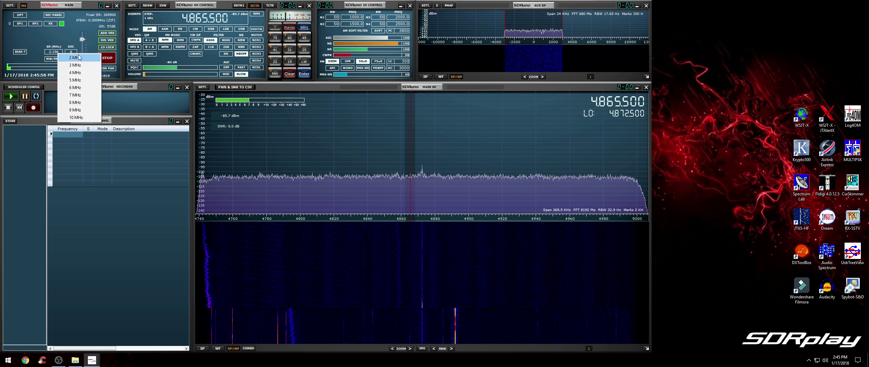
left_click(78, 57)
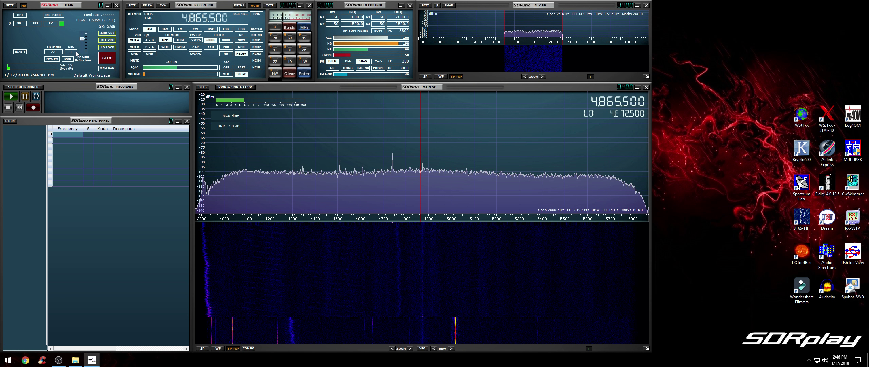
left_click(290, 28)
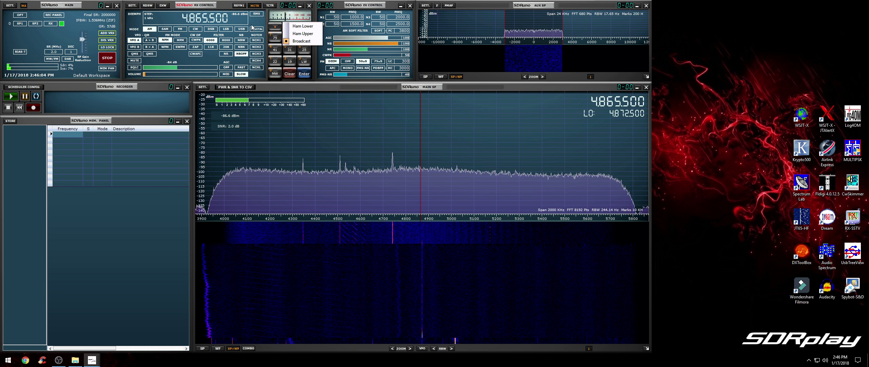
left_click(251, 27)
left_click(288, 27)
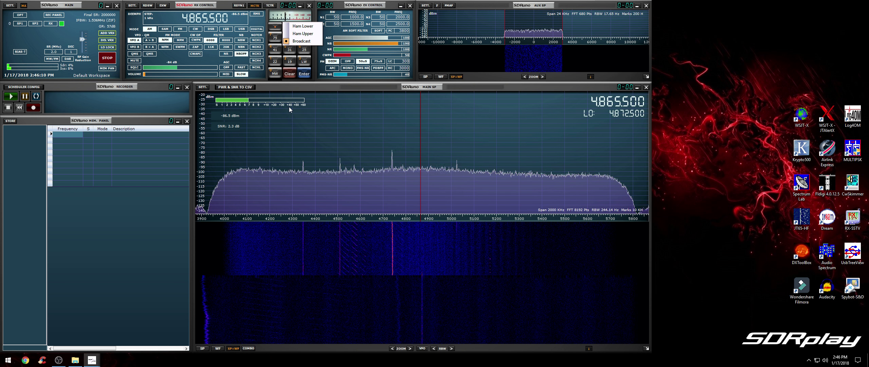
left_click(176, 165)
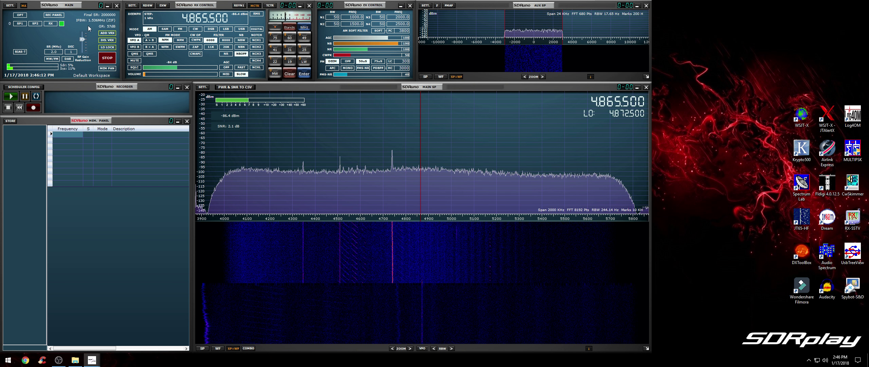
left_click(110, 61)
left_click(10, 5)
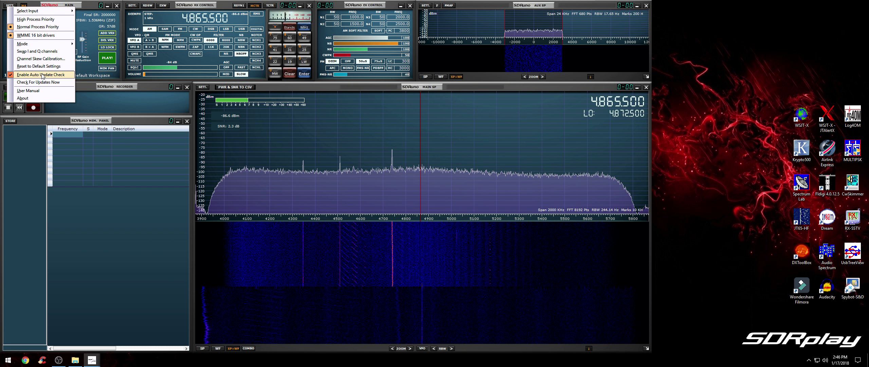
Step: Open the SDRuno User Manual v1.22 from the SETT. options list
left_click(135, 218)
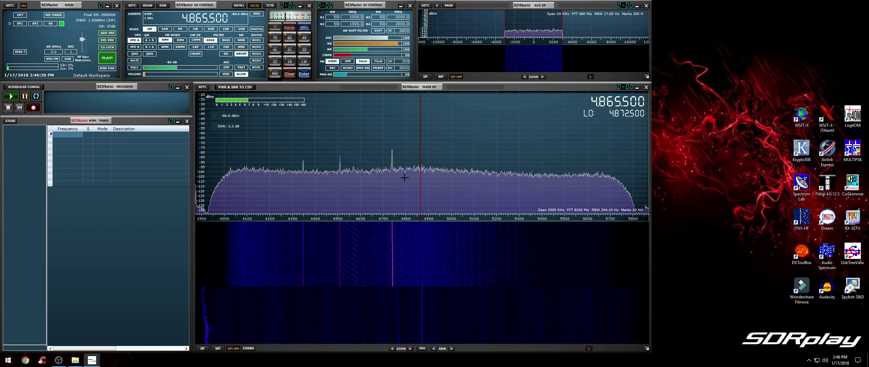
right_click(24, 20)
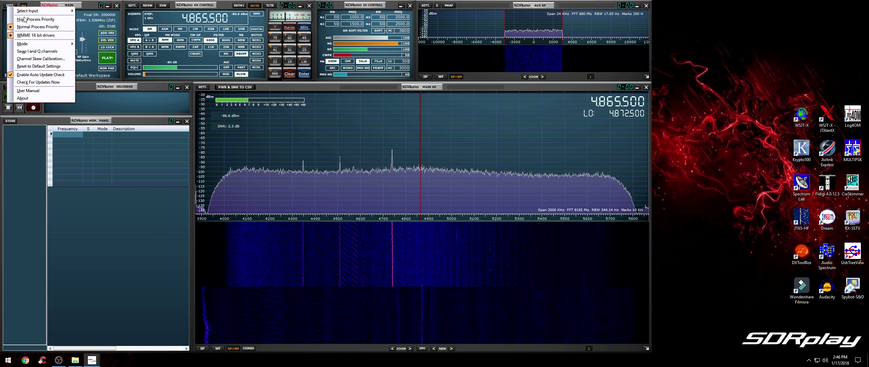
left_click(40, 76)
left_click(155, 67)
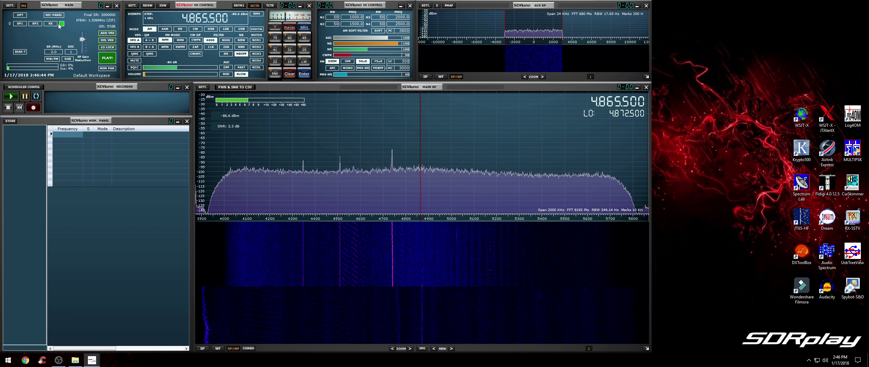
left_click(10, 6)
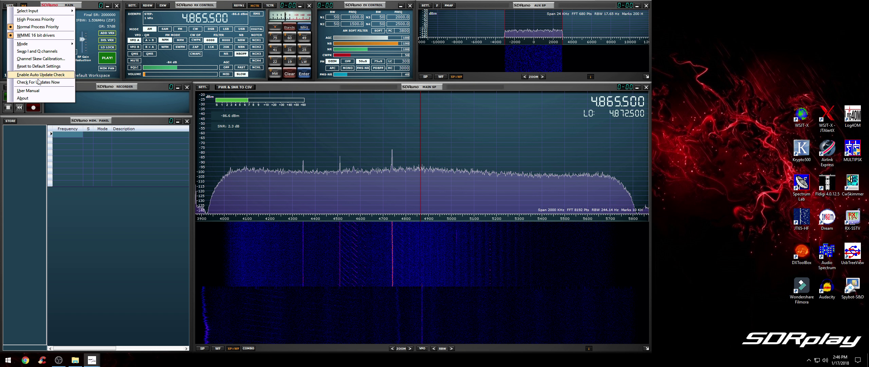
left_click(66, 165)
left_click(10, 5)
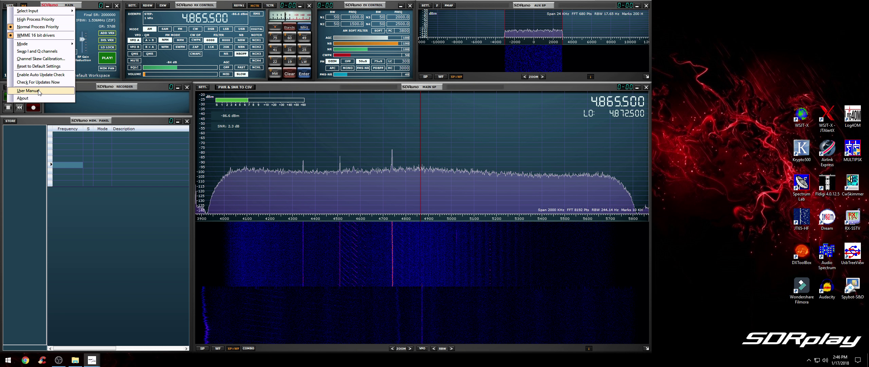
left_click(38, 91)
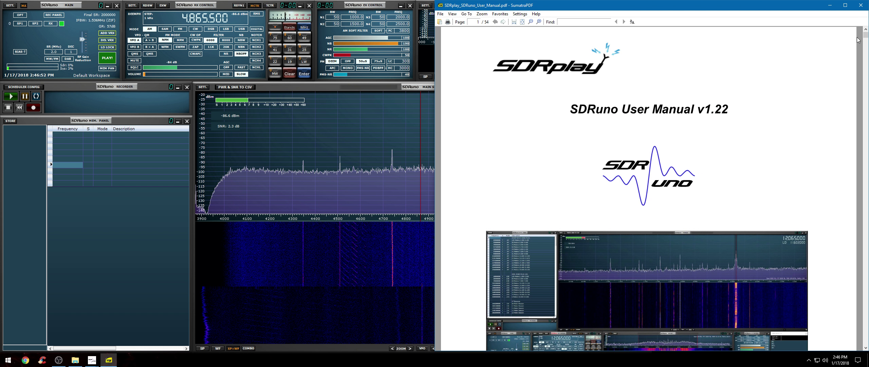
Step: Scroll the manual from the cover through Contents and installation into Getting Started
left_click_drag(866, 36, 866, 40)
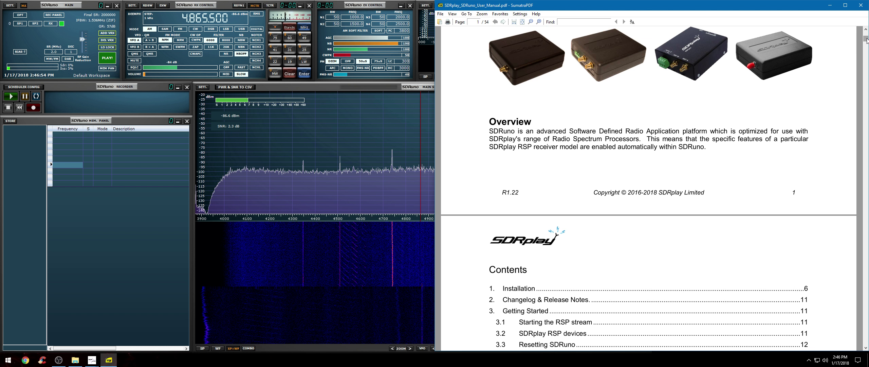
left_click_drag(867, 40, 866, 42)
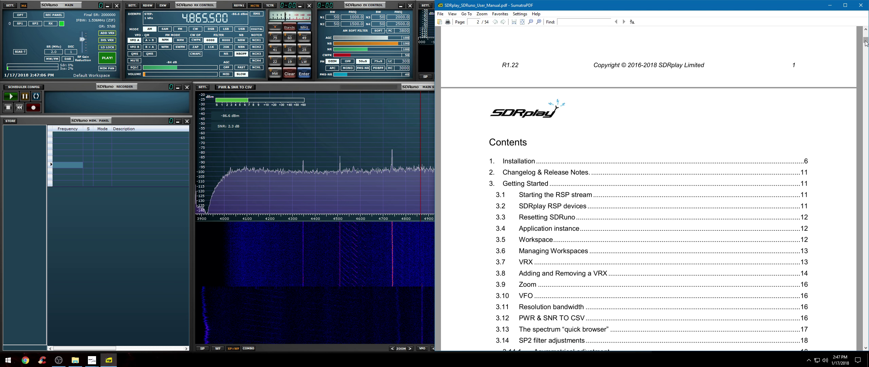
left_click_drag(865, 43, 857, 80)
scroll(793, 79, "down", 20)
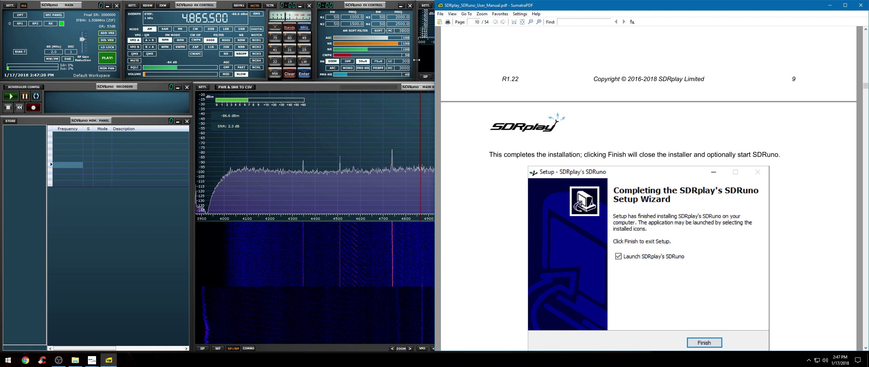
scroll(612, 159, "down", 4)
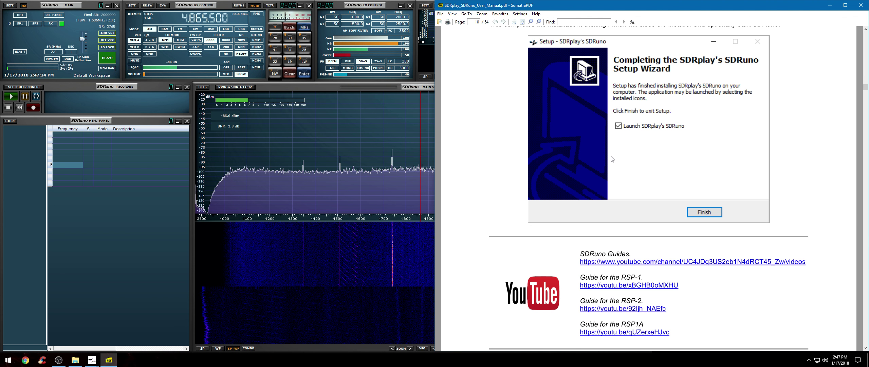
scroll(612, 159, "down", 12)
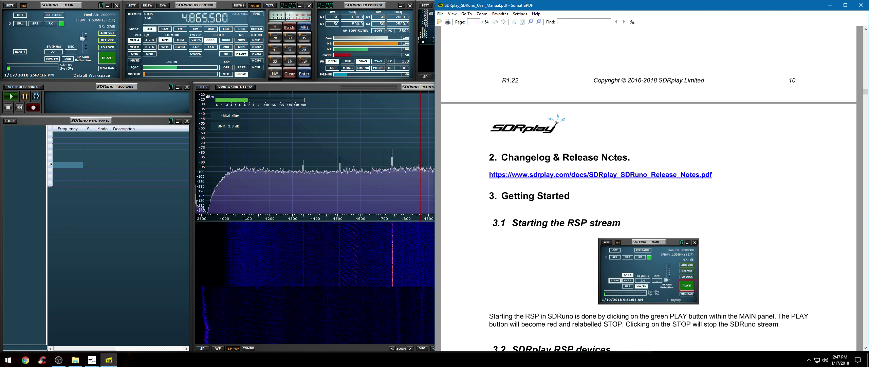
scroll(611, 157, "down", 3)
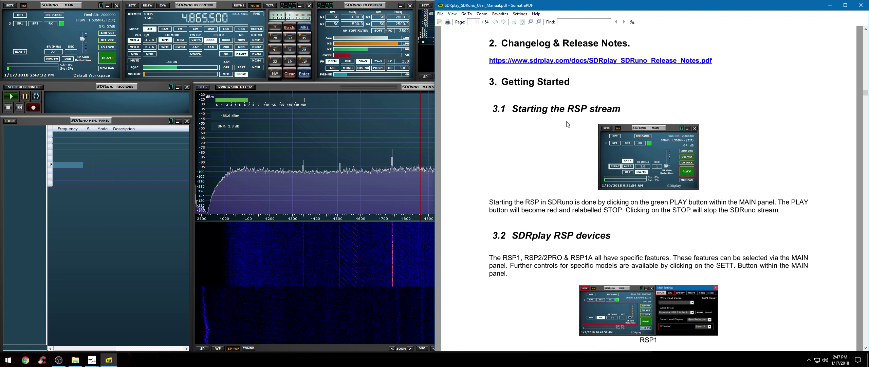
scroll(573, 198, "down", 3)
scroll(573, 198, "down", 4)
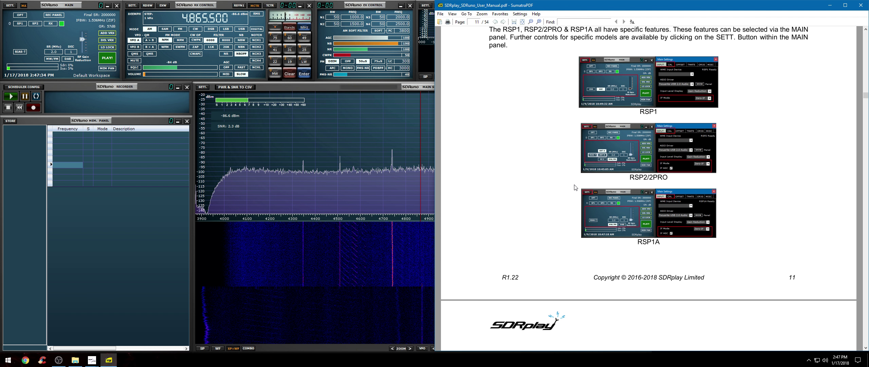
Step: Check SDRuno's settings options, then continue to page 23 on PLL FAST and SLOW modes
left_click(20, 15)
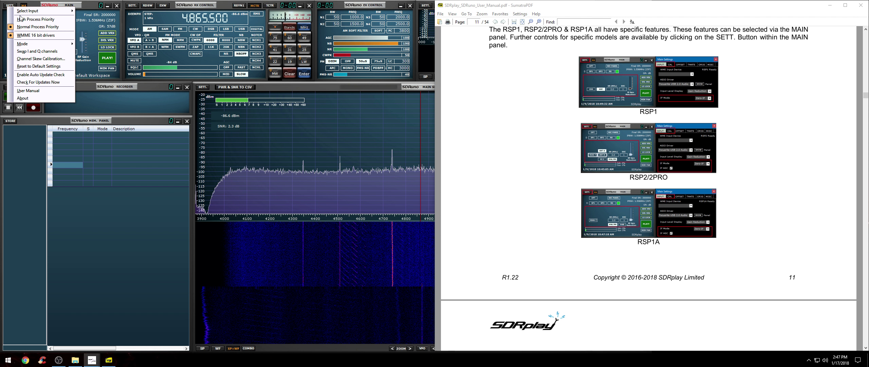
left_click(111, 96)
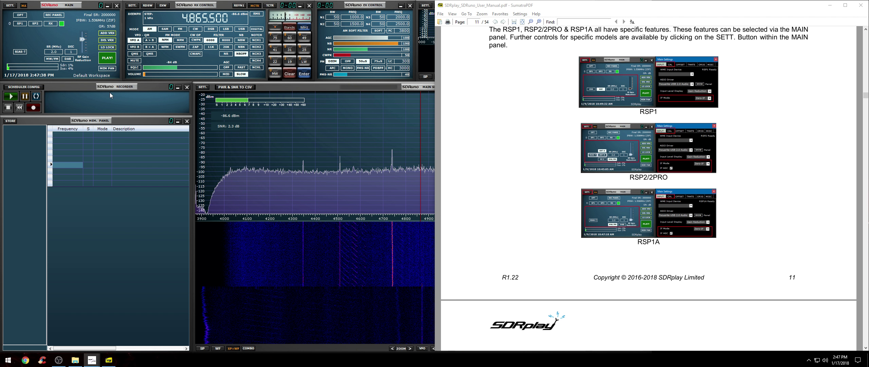
left_click(19, 17)
left_click(550, 214)
scroll(560, 213, "down", 9)
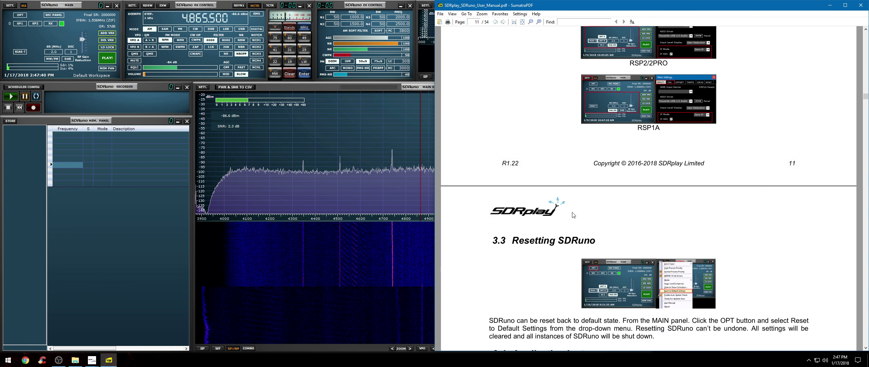
left_click_drag(865, 99, 840, 161)
scroll(840, 161, "down", 5)
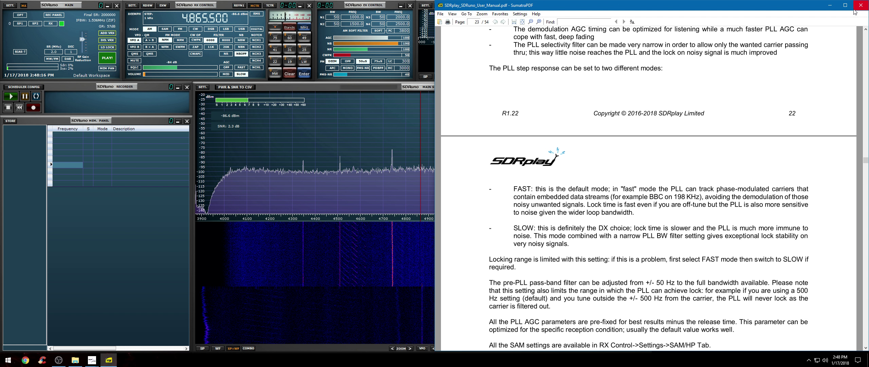
Step: Close the SumatraPDF manual and drag the MAIN SP and AUX SP windows wider to the right
left_click(861, 5)
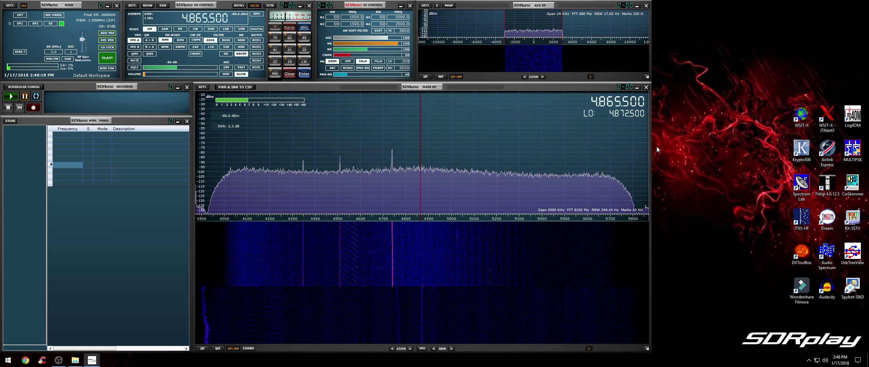
left_click_drag(649, 148, 852, 149)
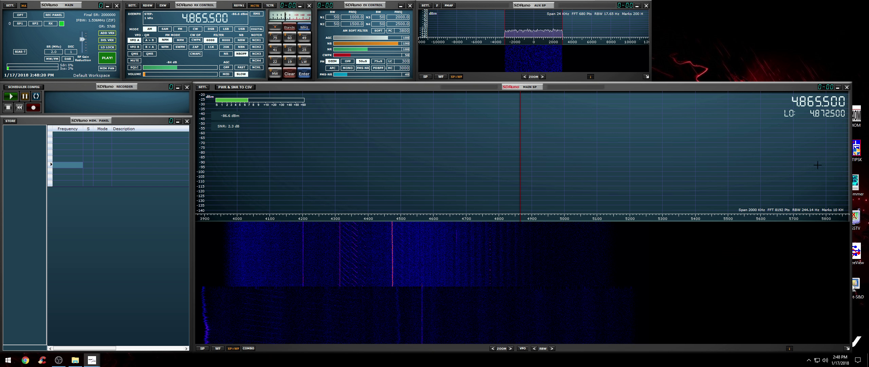
left_click_drag(649, 41, 768, 41)
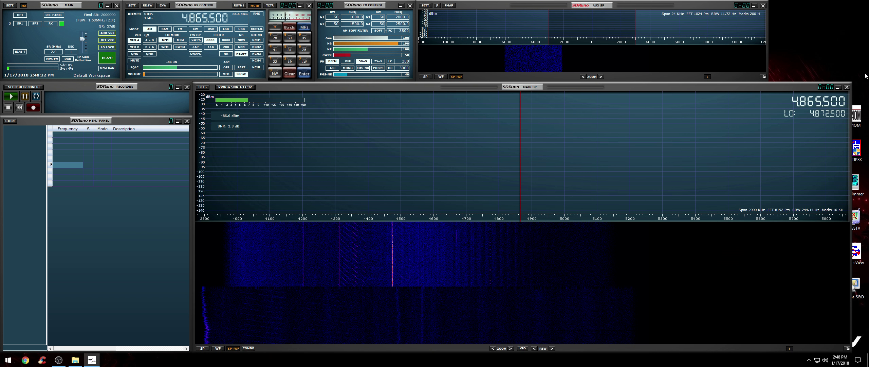